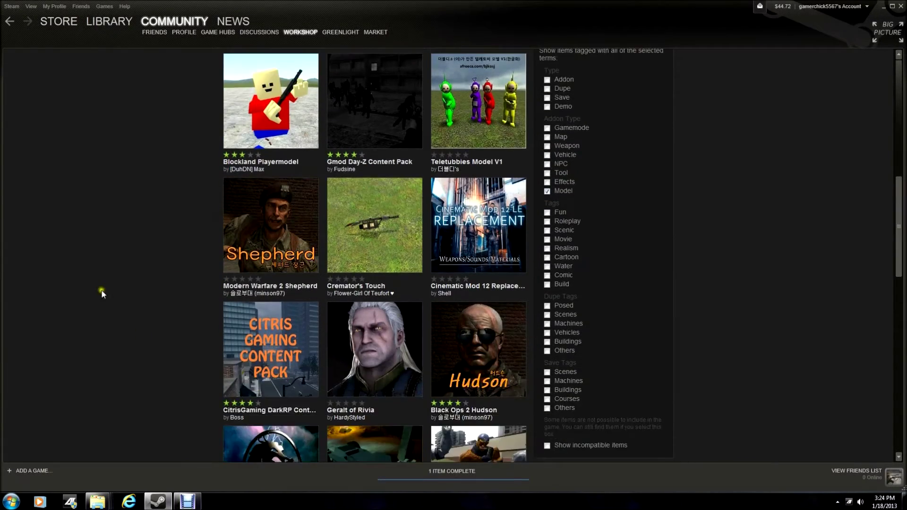
- Find the Modern Warfare 2 Shepherd item in the Workshop and open its page
scroll(101, 289, "up", 5)
scroll(173, 349, "up", 5)
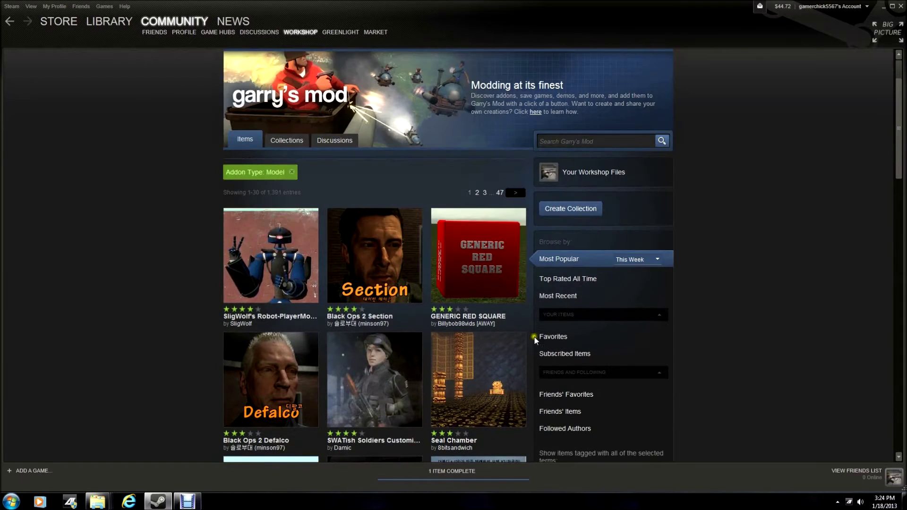
scroll(535, 339, "down", 5)
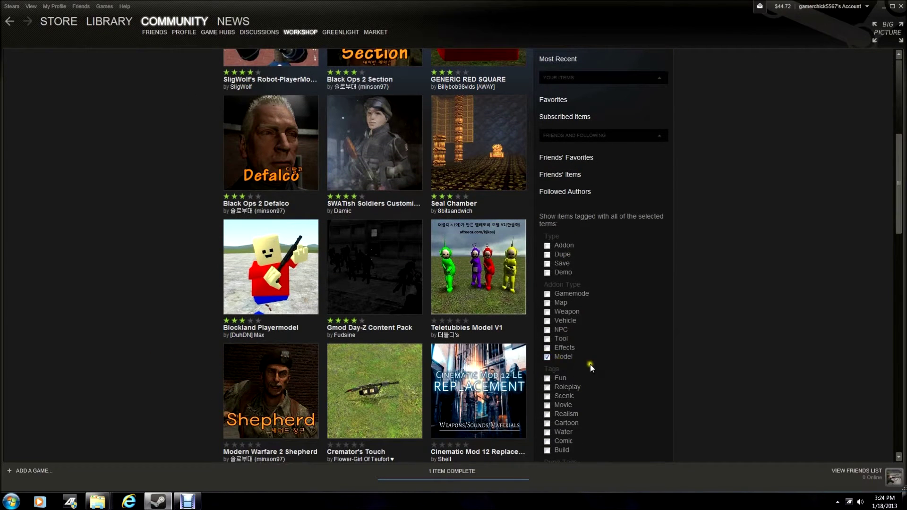
scroll(109, 237, "down", 3)
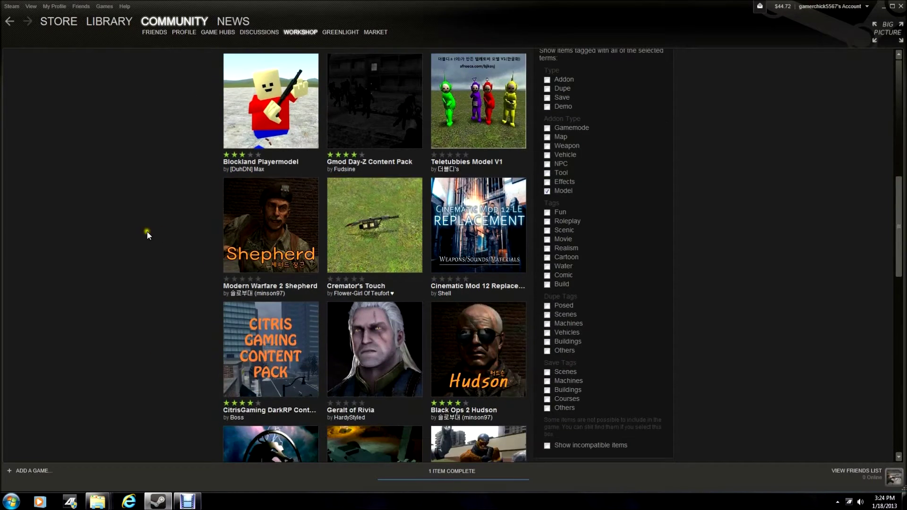
left_click(291, 286)
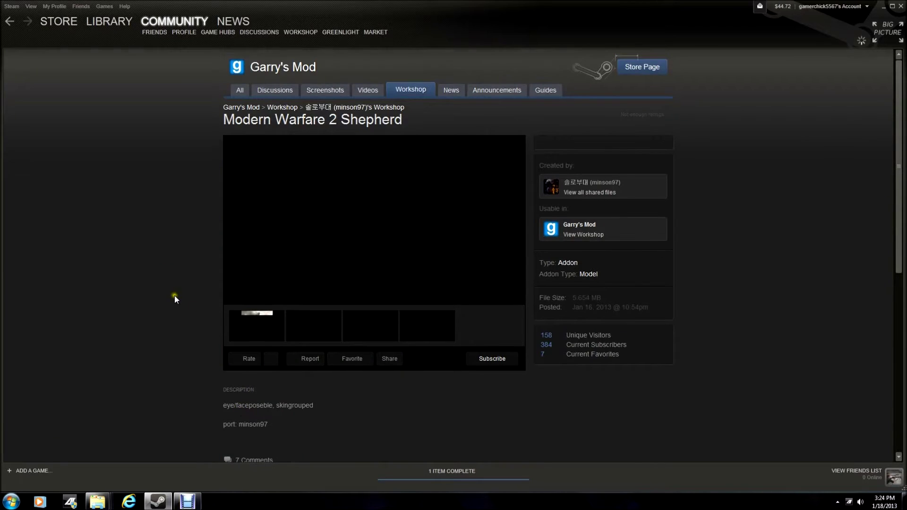
- Subscribe to the Shepherd model and view its progress in Steam Downloads
scroll(174, 296, "down", 1)
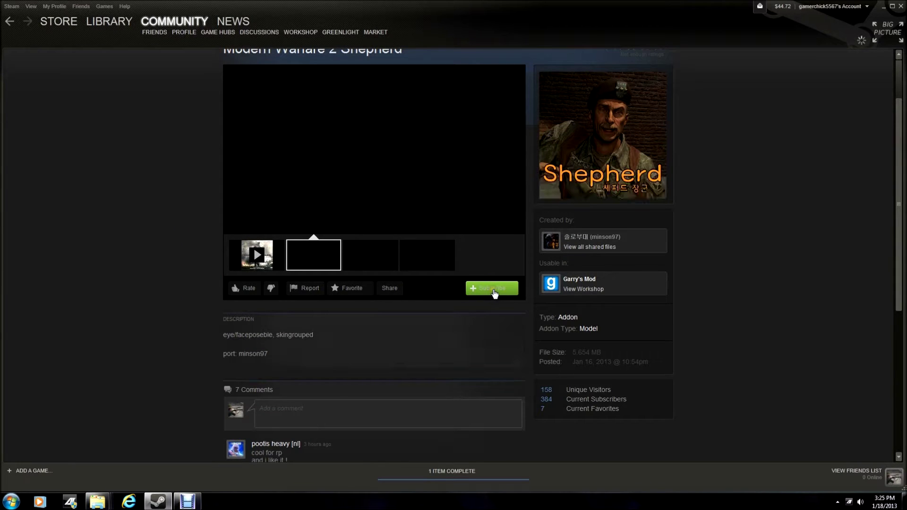
left_click(493, 292)
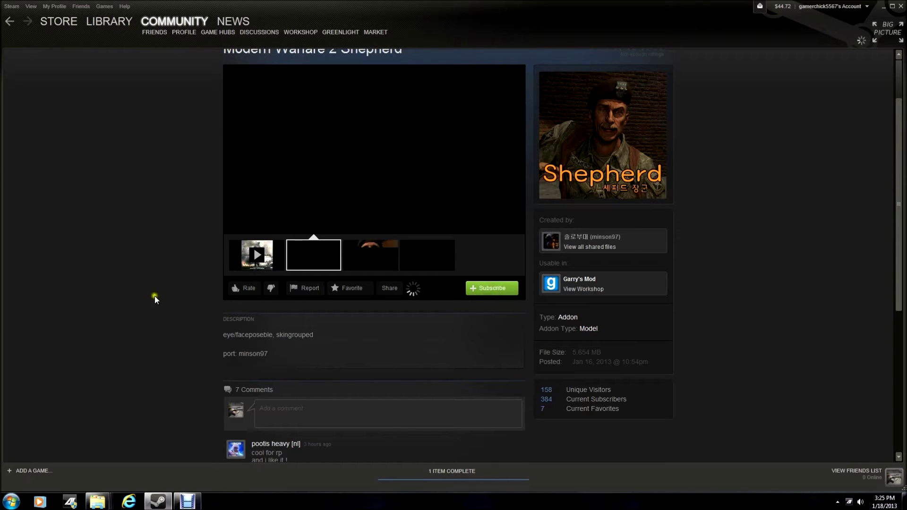
left_click(450, 477)
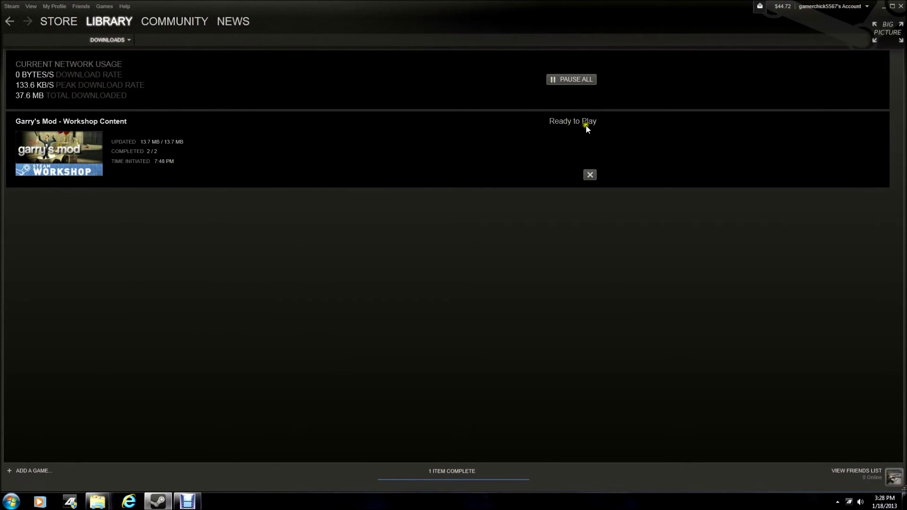
- Wait until the Garry's Mod Workshop content reaches 13.7 MB, 2 of 2 items, Ready to Play
mouse_move(150, 506)
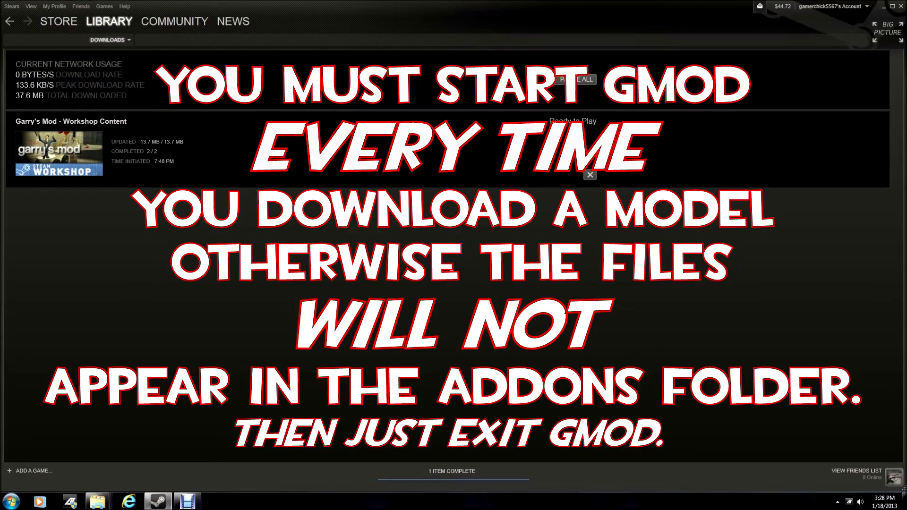
- Bring up the Explorer window and go via garrysmod into addons, showing the Shepherd GMA file
left_click(184, 500)
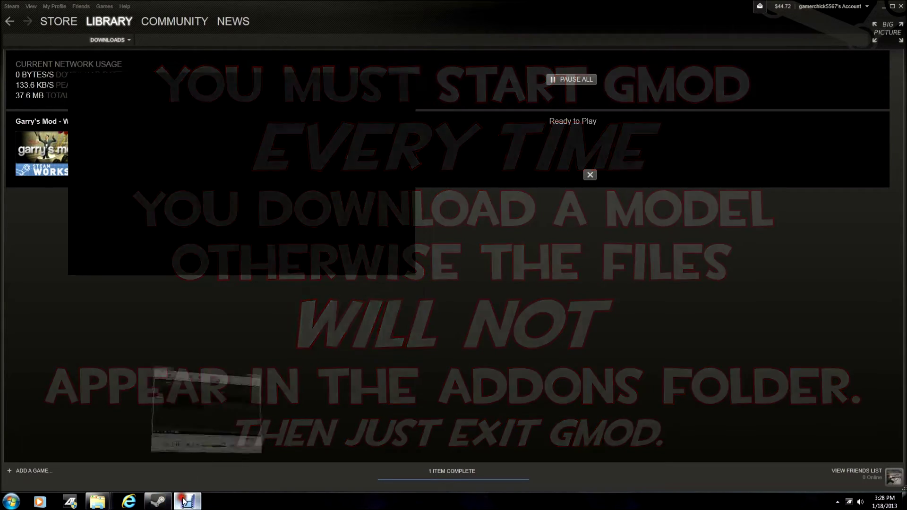
left_click(185, 501)
mouse_move(98, 505)
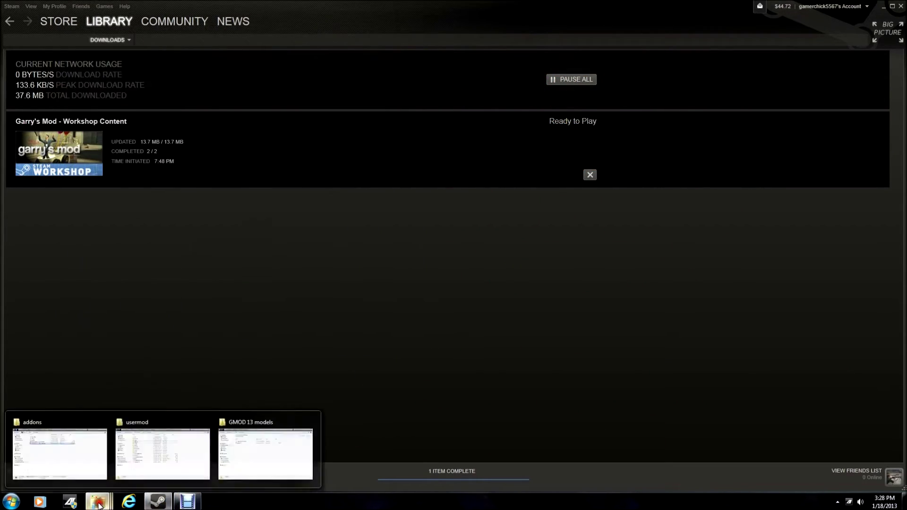
mouse_move(233, 457)
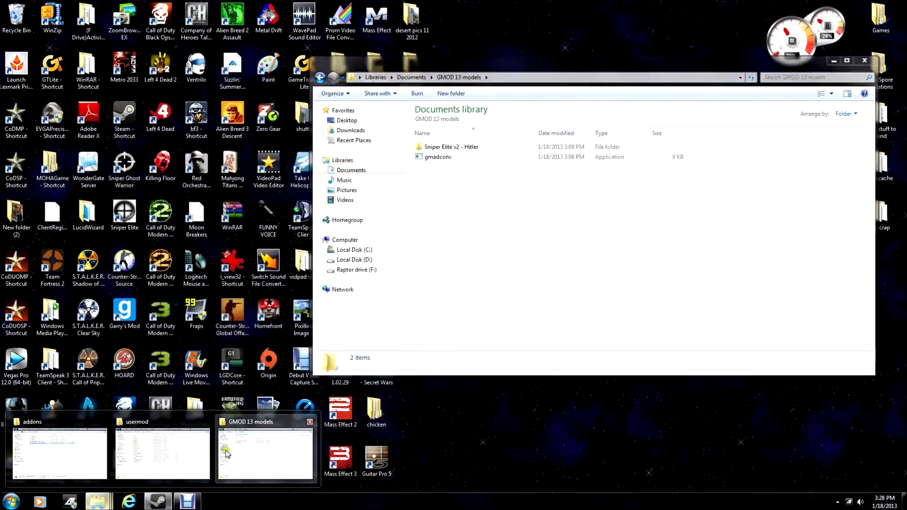
mouse_move(152, 448)
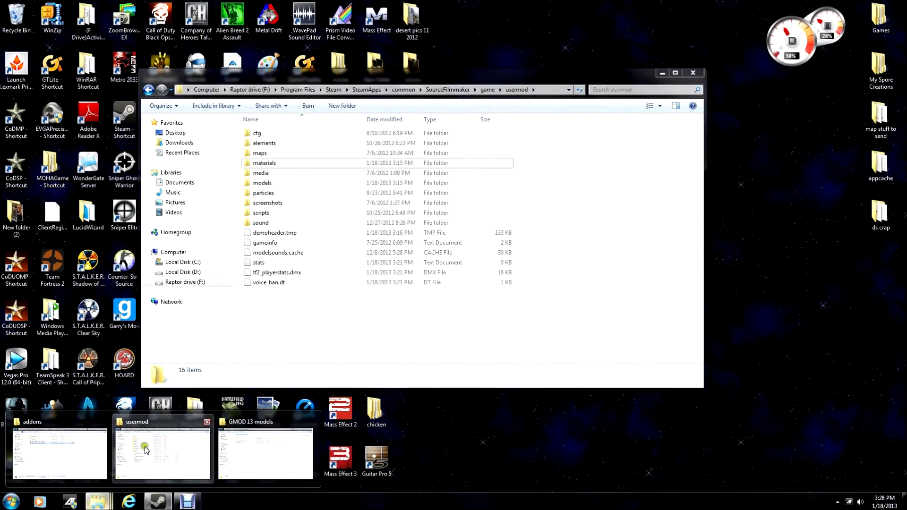
left_click(60, 453)
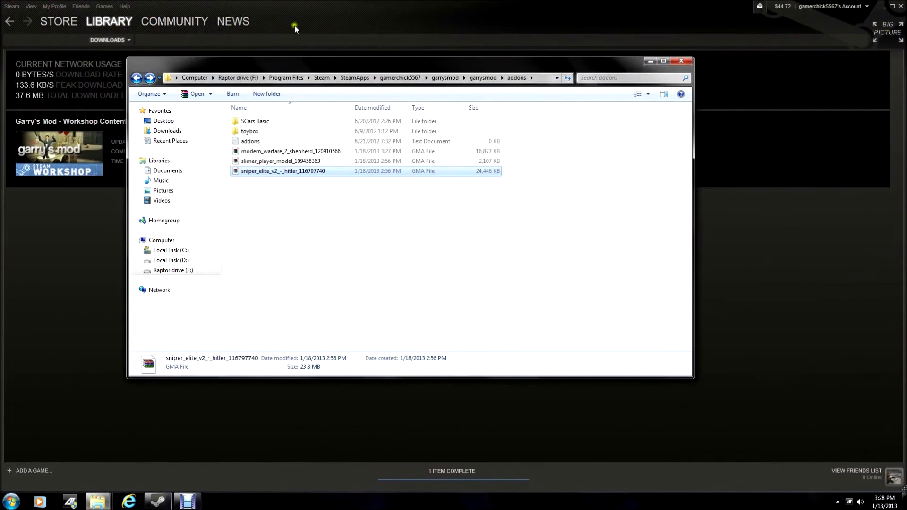
left_click(136, 78)
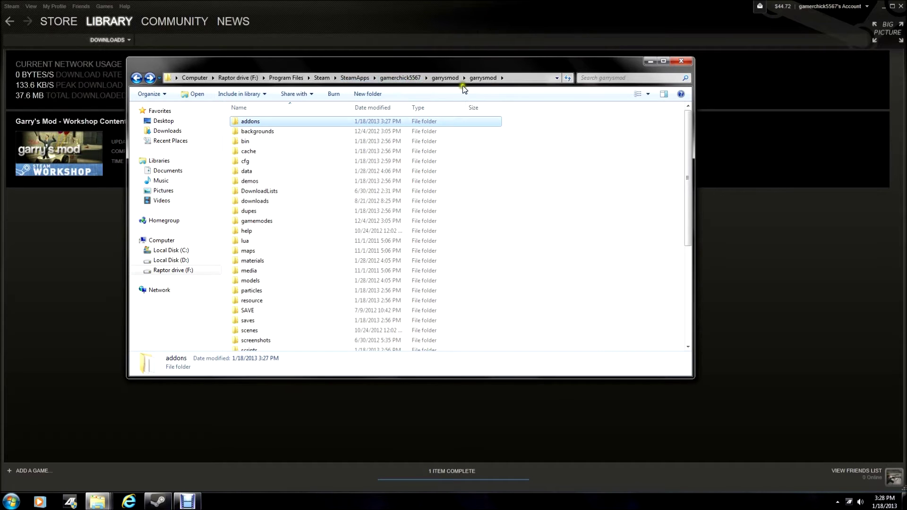
double_click(248, 121)
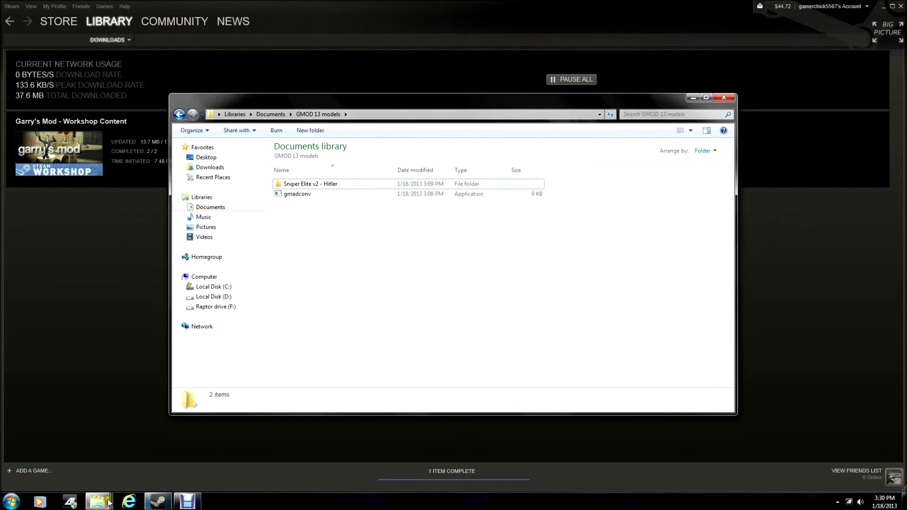
- Extract the modern_warfare_2_shepherd GMA with gmadconv from GMOD 13 models, allowing it to run
mouse_move(100, 504)
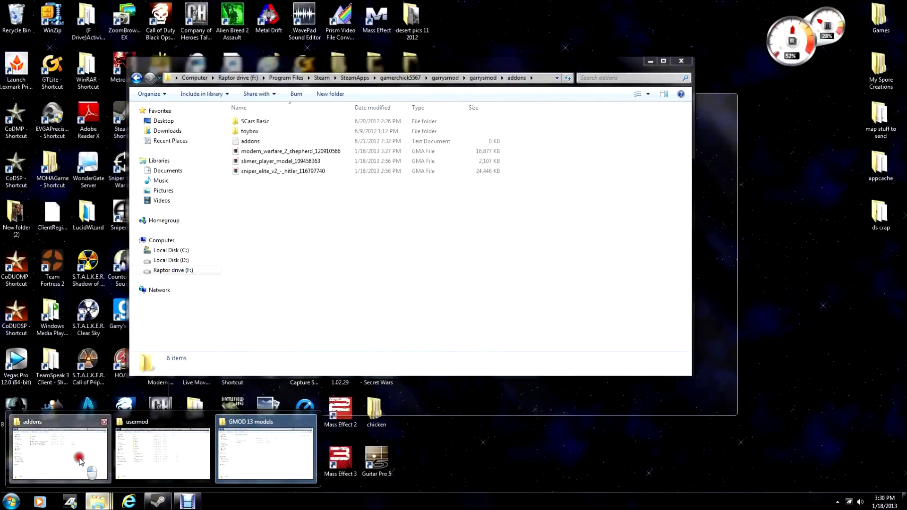
left_click(59, 453)
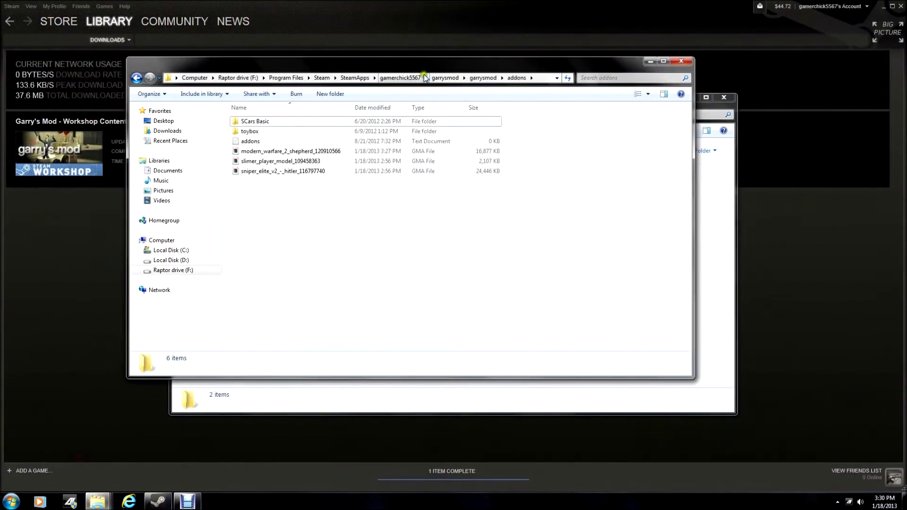
left_click_drag(421, 67, 722, 134)
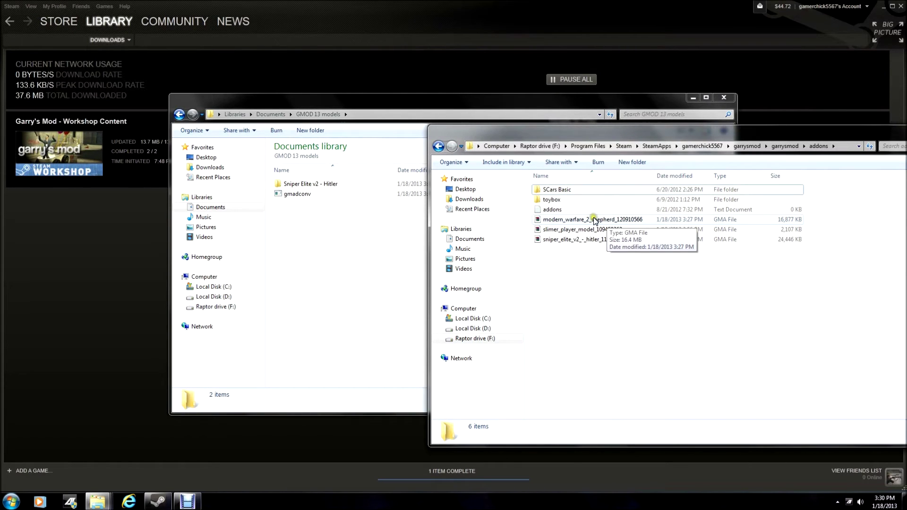
left_click_drag(568, 220, 304, 197)
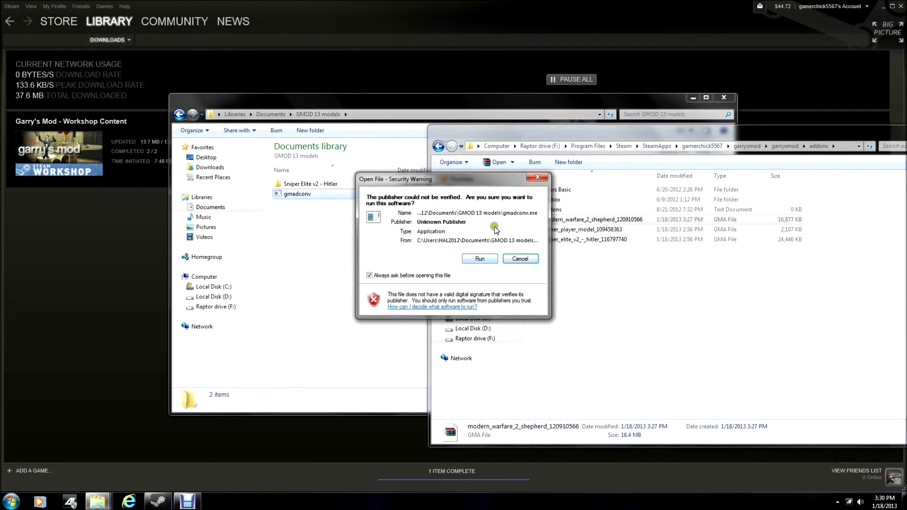
left_click(478, 259)
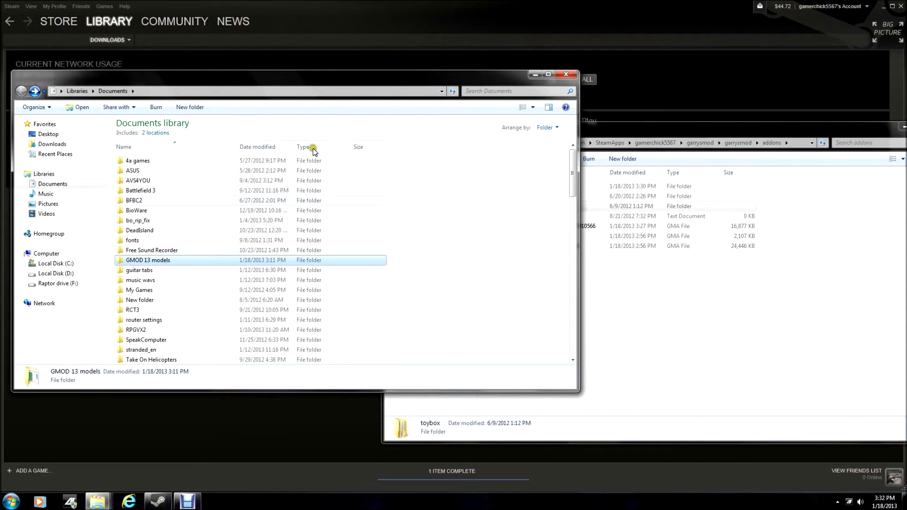
- Open the extracted Modern Warfare 2 Shepherd folder in the addons window
double_click(175, 260)
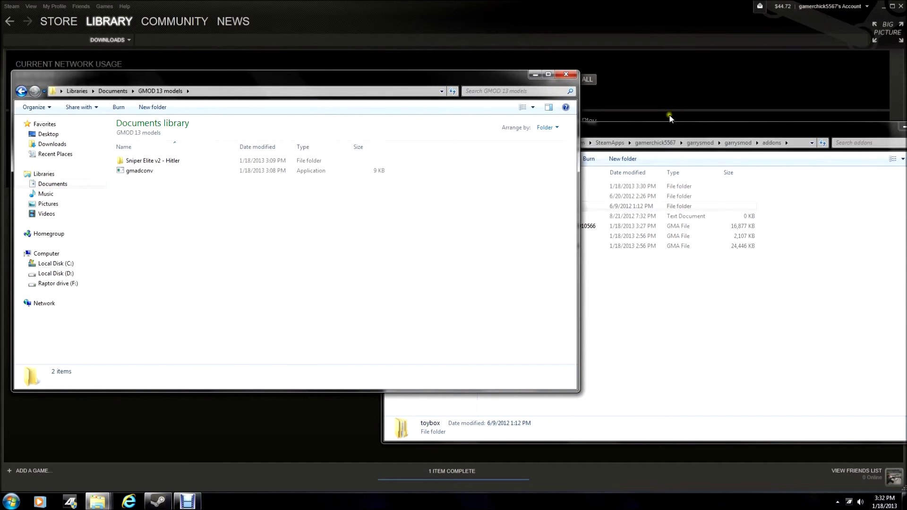
left_click(607, 129)
left_click_drag(667, 124, 599, 67)
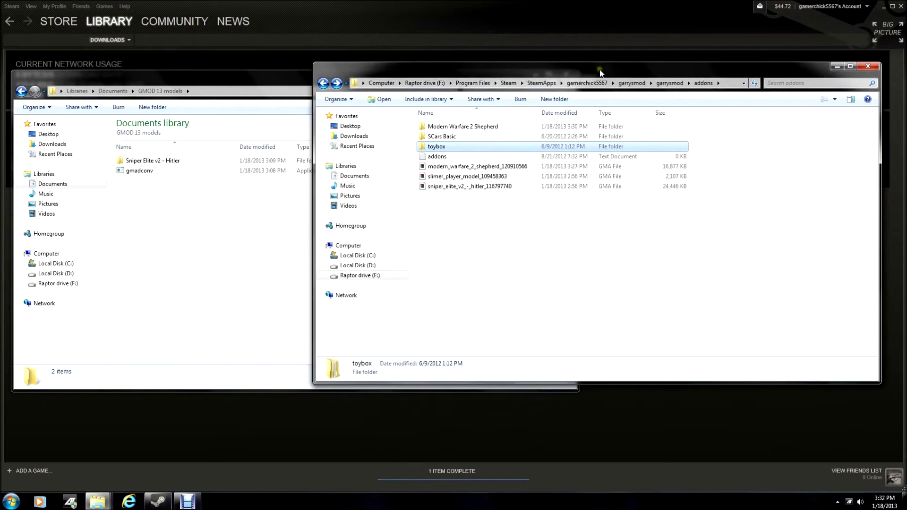
double_click(447, 128)
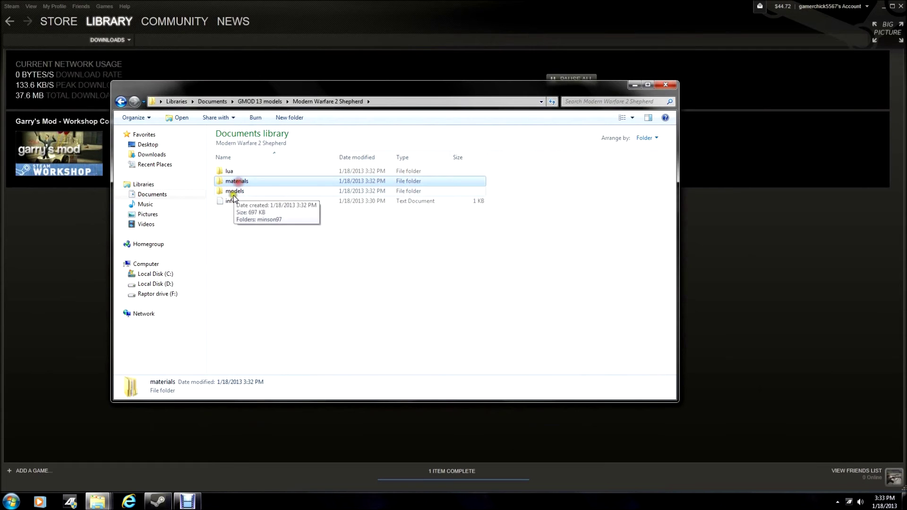
- Copy the materials and models folders from the Shepherd addon folder
left_click(241, 191, "ctrl")
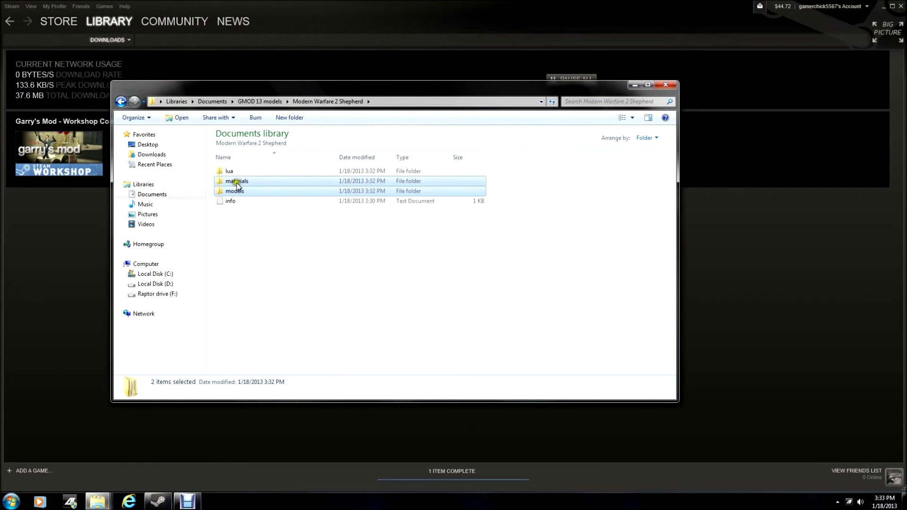
right_click(244, 182)
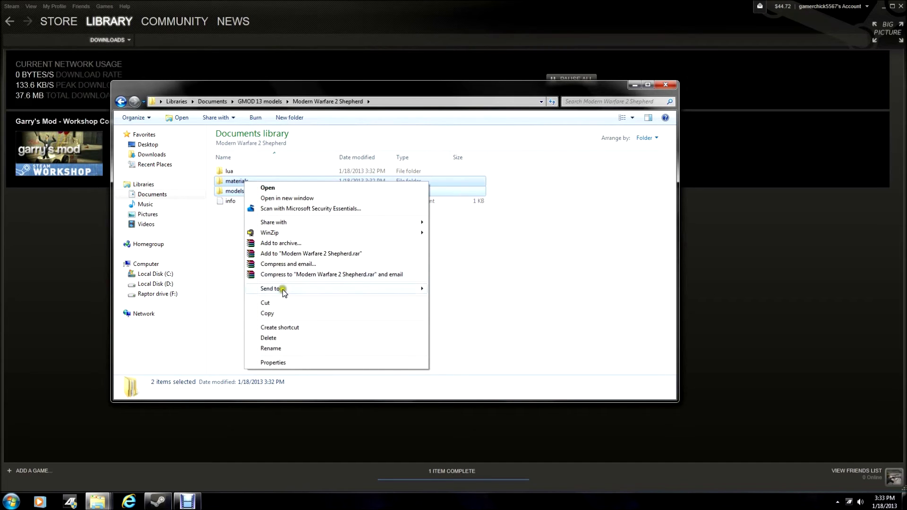
left_click(272, 314)
left_click(97, 501)
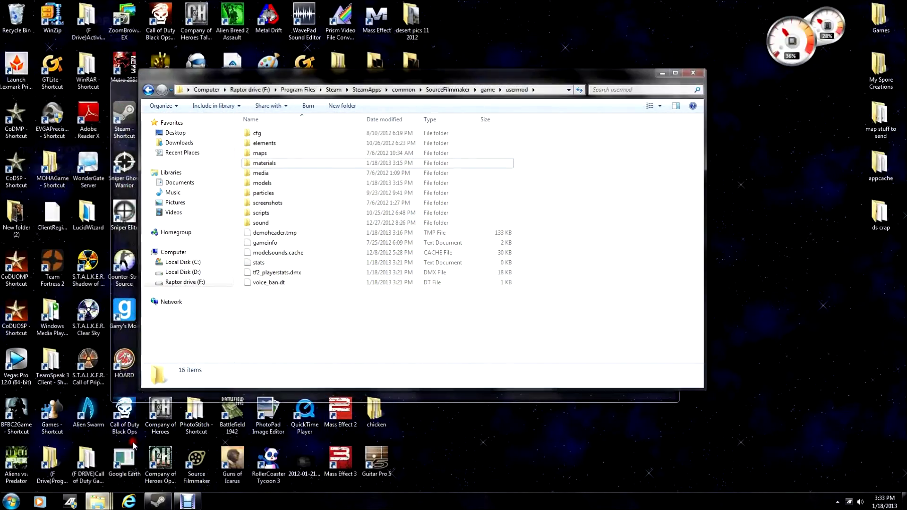
- Paste the materials and models folders into usermod, confirming the merge with existing folders
left_click(162, 452)
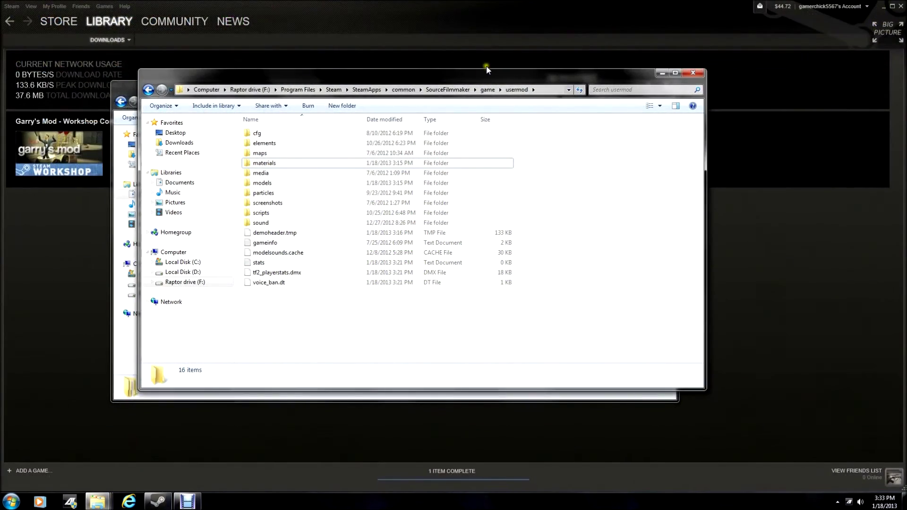
left_click_drag(463, 71, 464, 83)
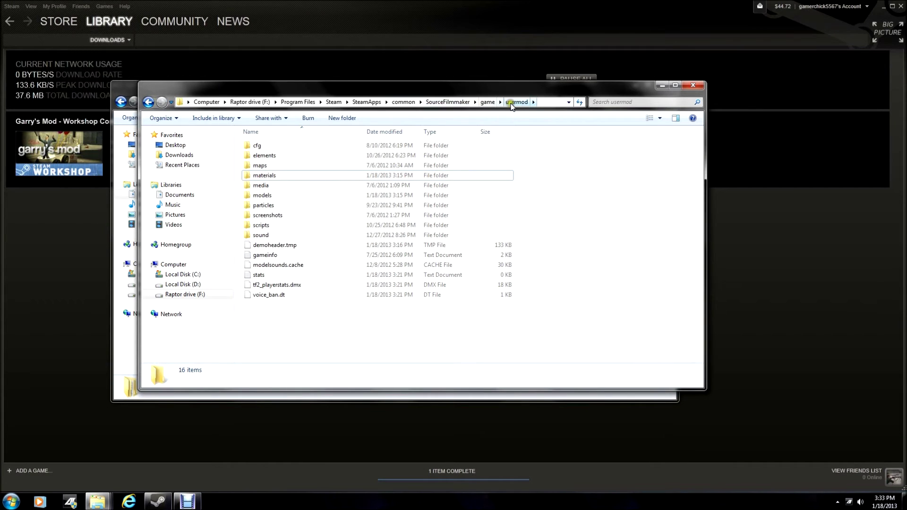
right_click(590, 198)
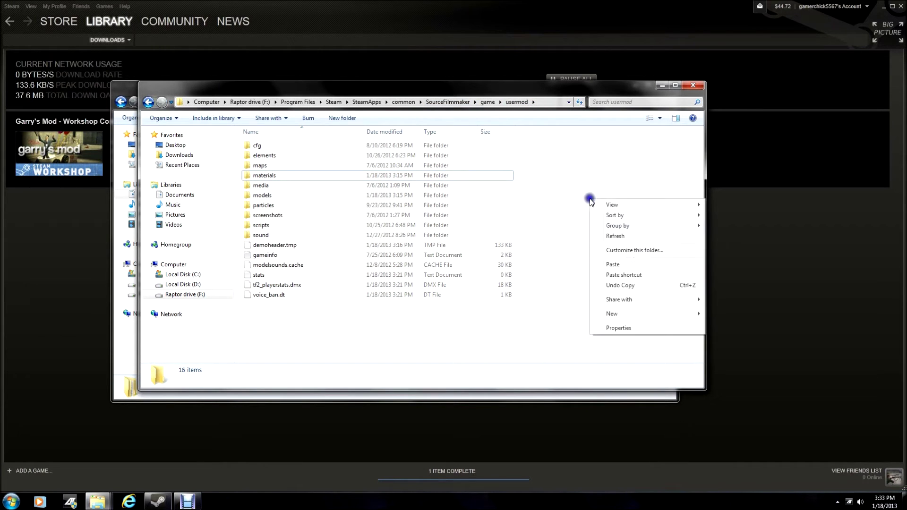
left_click(628, 265)
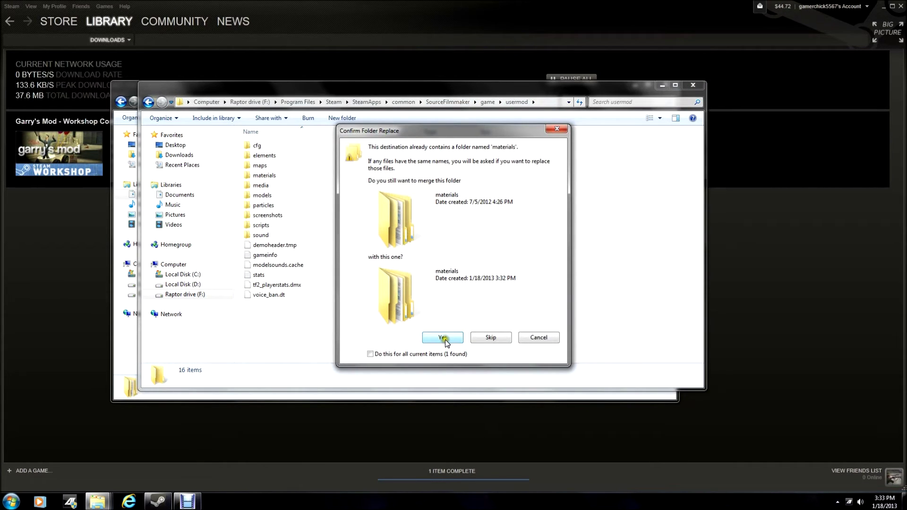
left_click(444, 337)
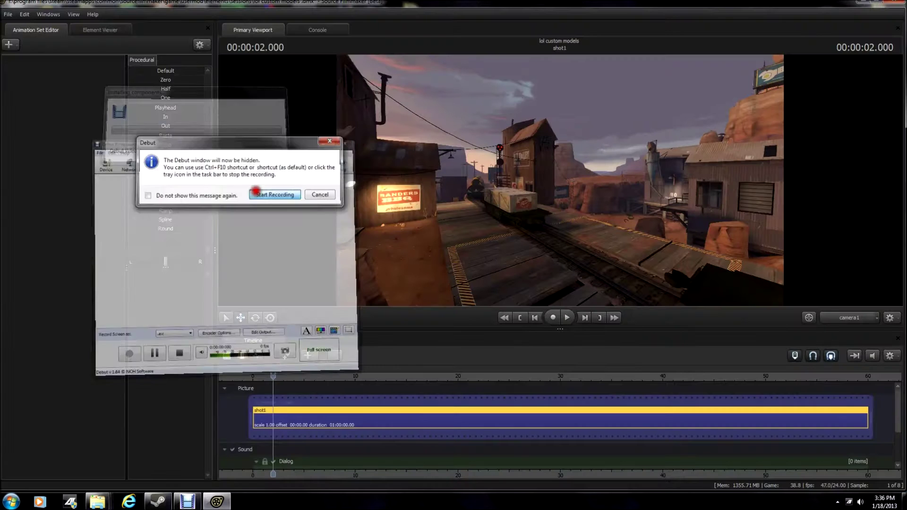
- Start creating an animation set for a new model in the Animation Set Editor
left_click(274, 195)
left_click_drag(529, 204, 559, 180)
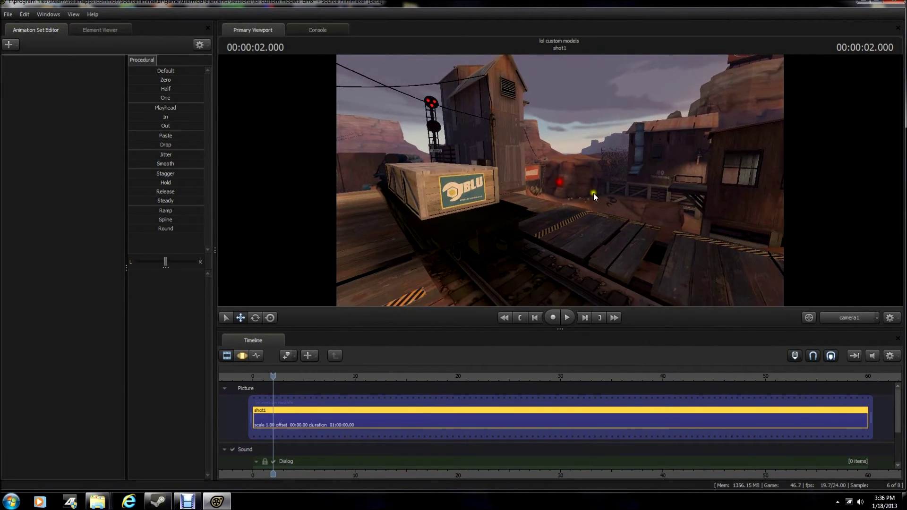
right_click(34, 98)
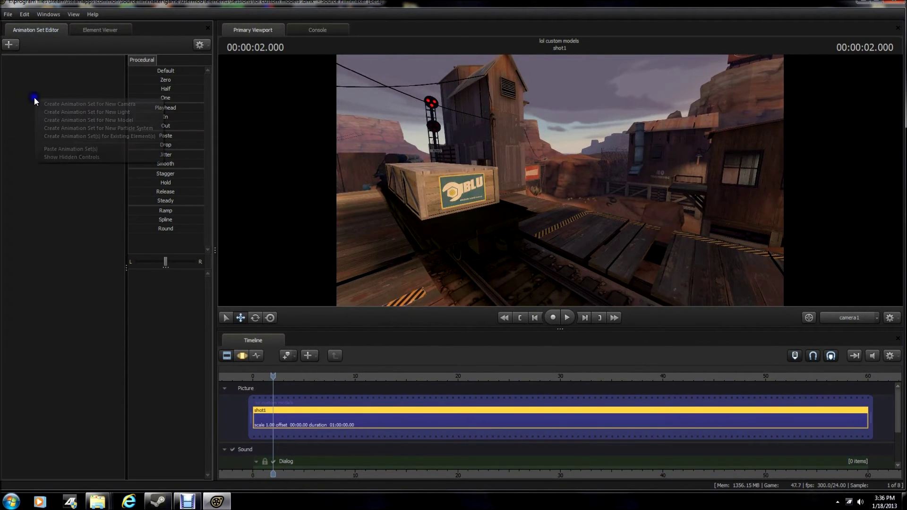
left_click(79, 120)
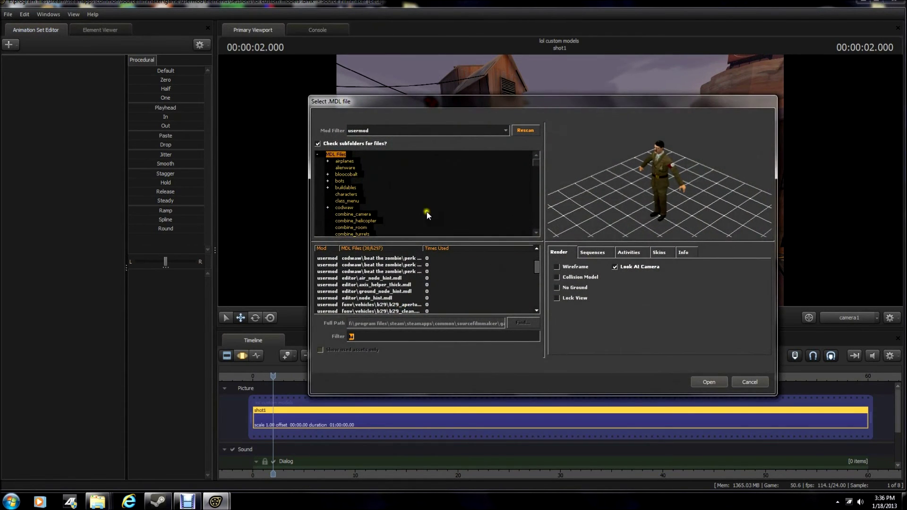
- Filter models by 'she' and load the MW2 Shepherd .mdl as shepherd1
key("BackSpace")
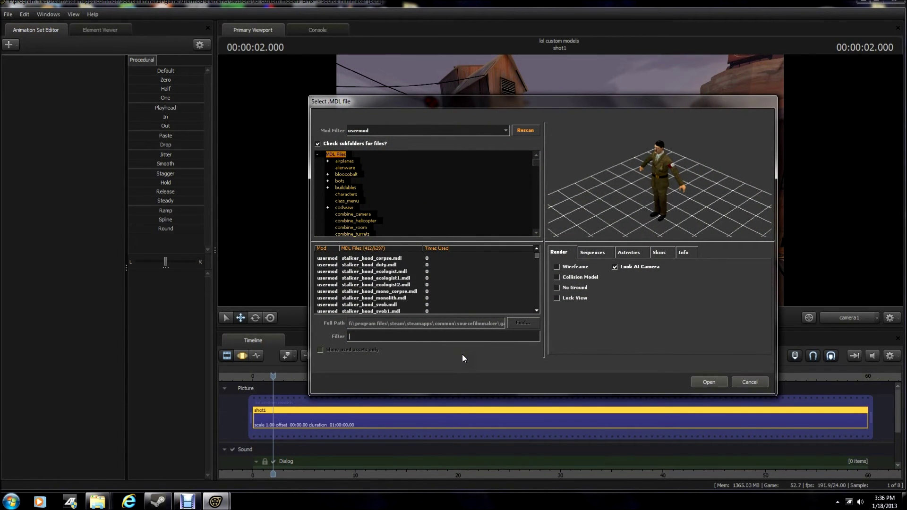
type("she")
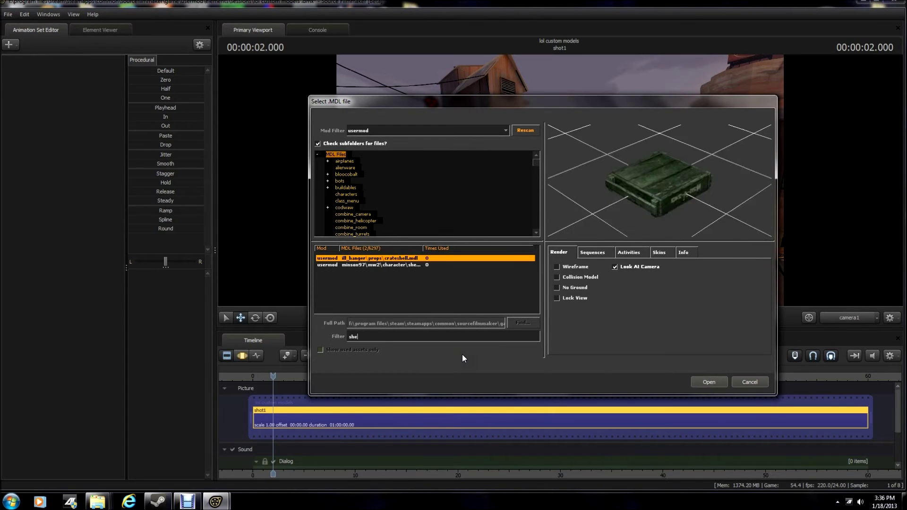
left_click(357, 266)
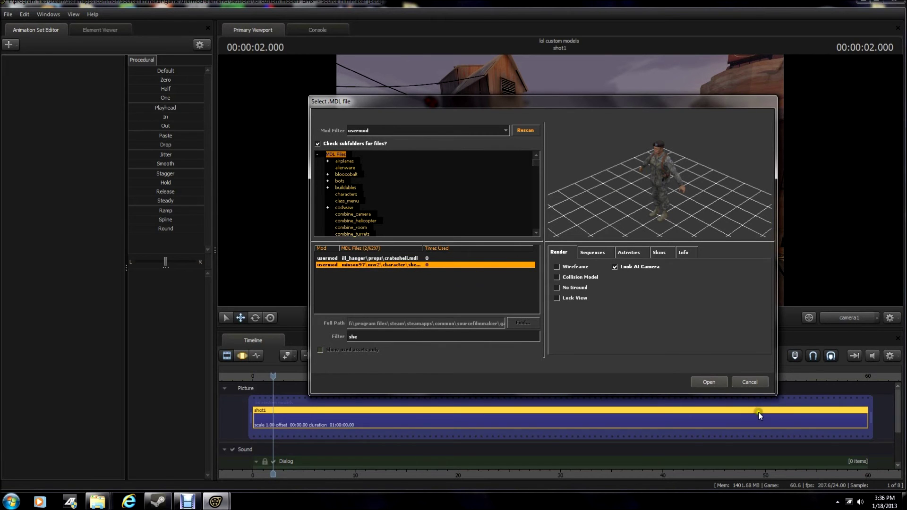
left_click(708, 381)
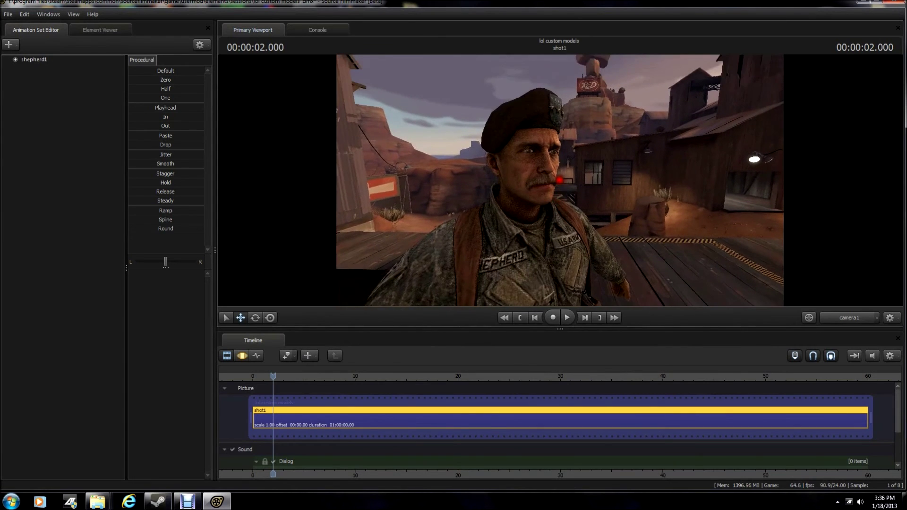
- Expand shepherd1's Face, Body, Arms, Fingers, Legs and Unknown control groups
left_click_drag(412, 178, 413, 178)
double_click(25, 59)
left_click(23, 67)
left_click(25, 79)
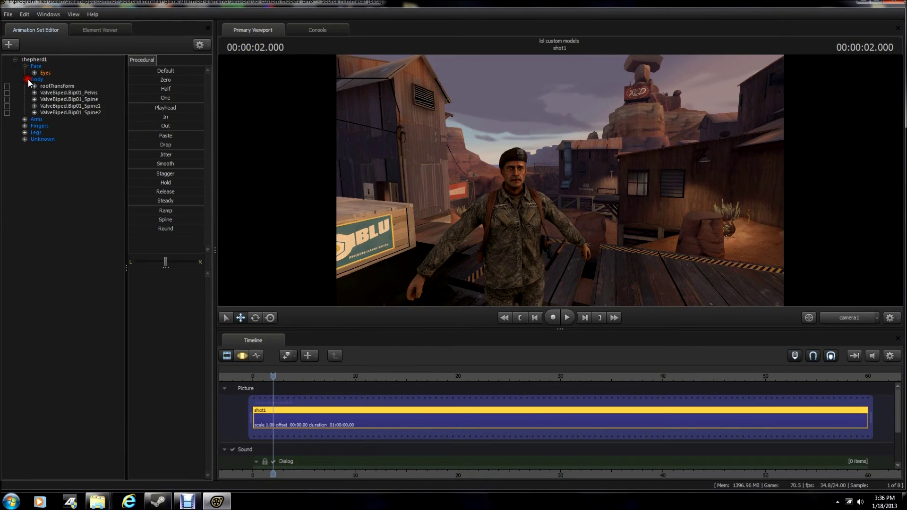
left_click(25, 119)
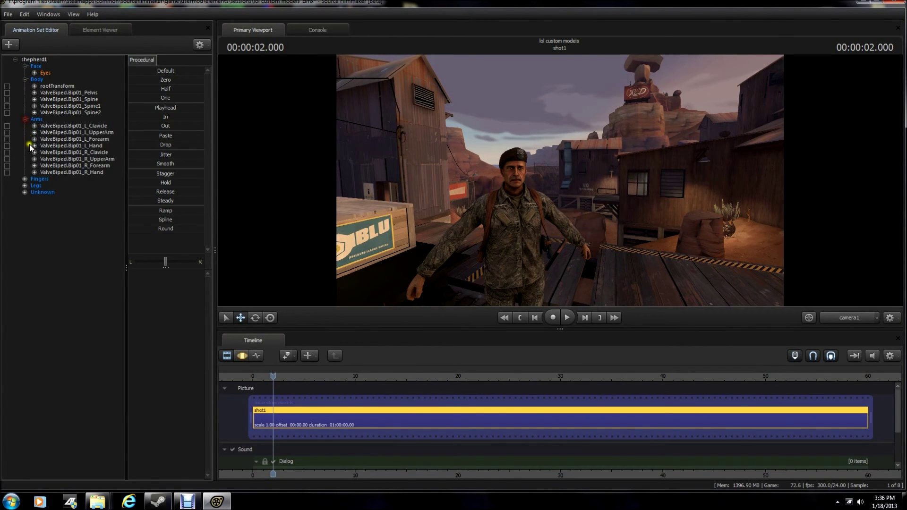
left_click(24, 180)
left_click(24, 198)
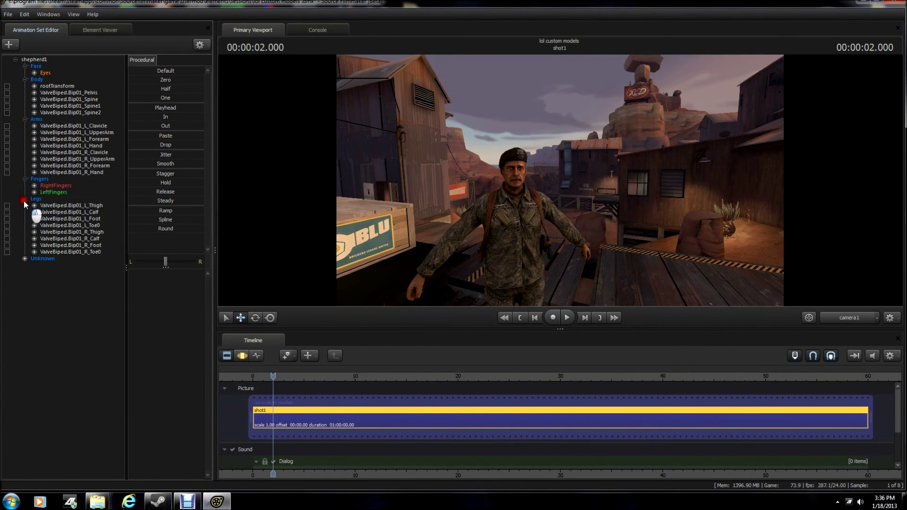
left_click(24, 259)
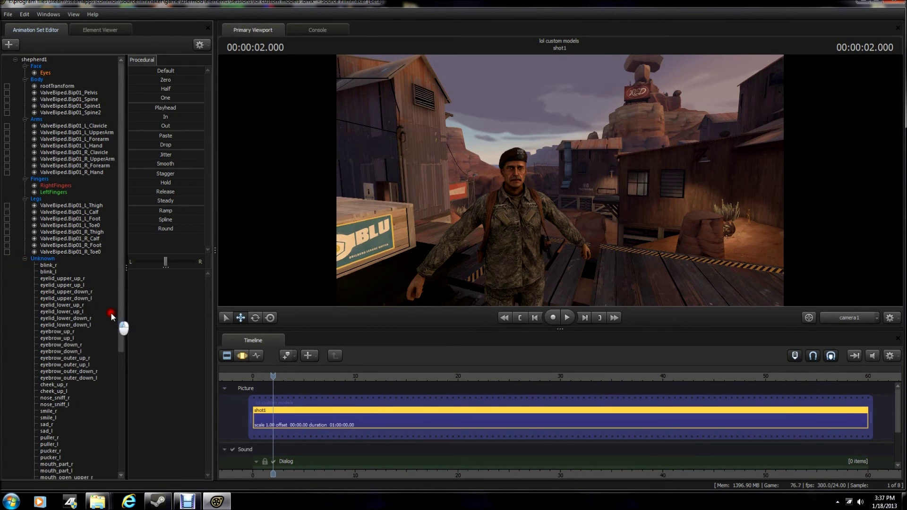
left_click_drag(110, 313, 122, 460)
- Select the sad_l face control and switch the timeline to the Motion Editor
left_click(55, 292)
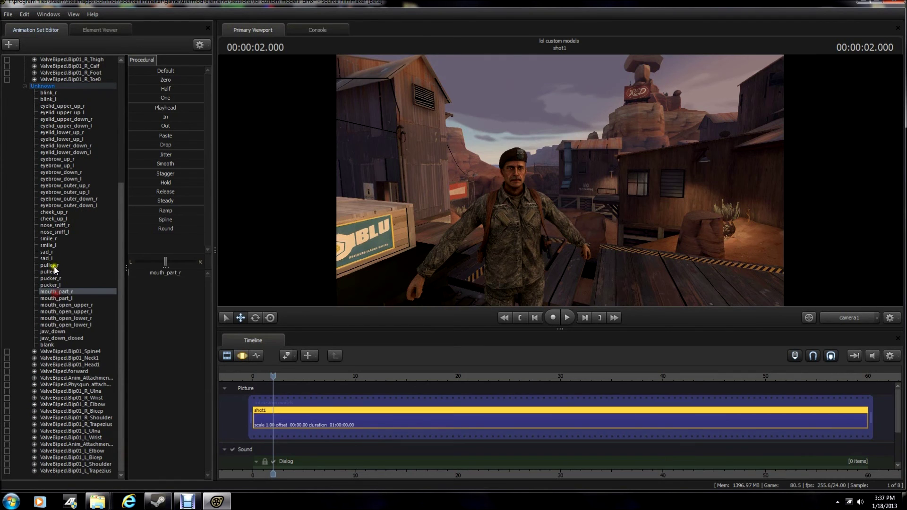
left_click(54, 259)
left_click(242, 355)
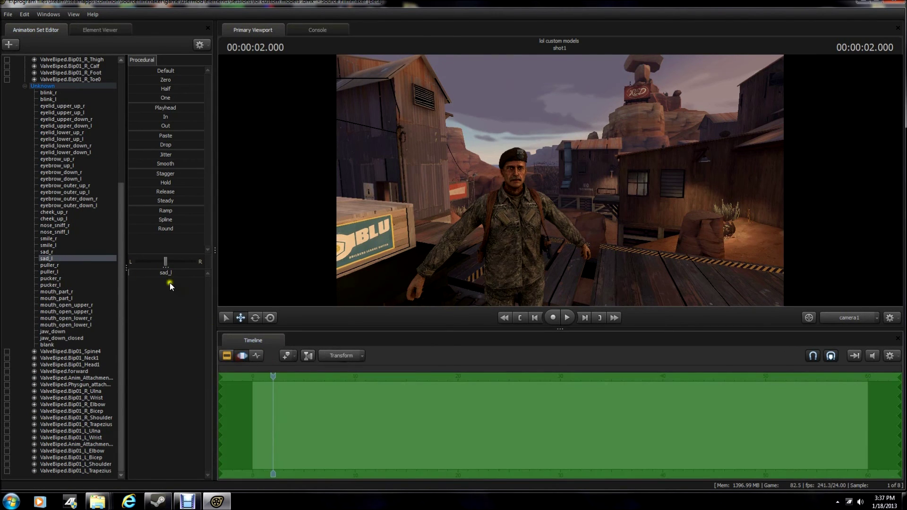